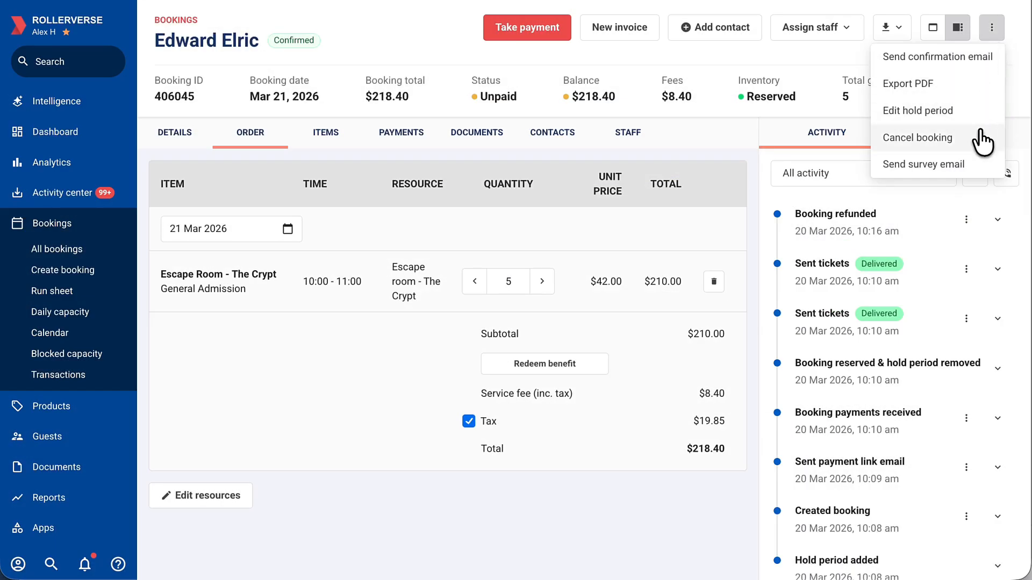
Cancel the unpaid Escape Room - The Crypt booking and confirm the cancellation
left_click(918, 138)
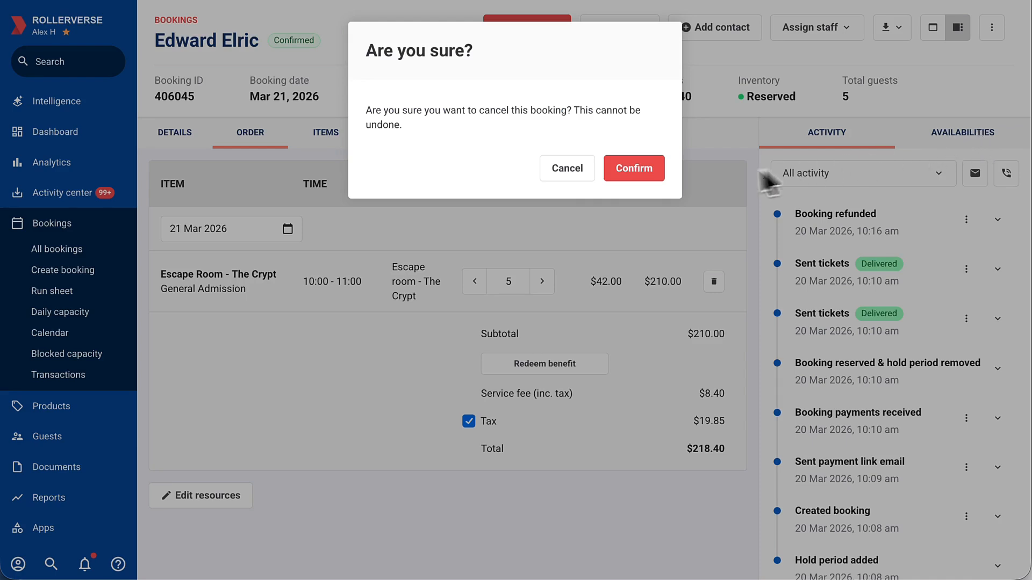
left_click(636, 178)
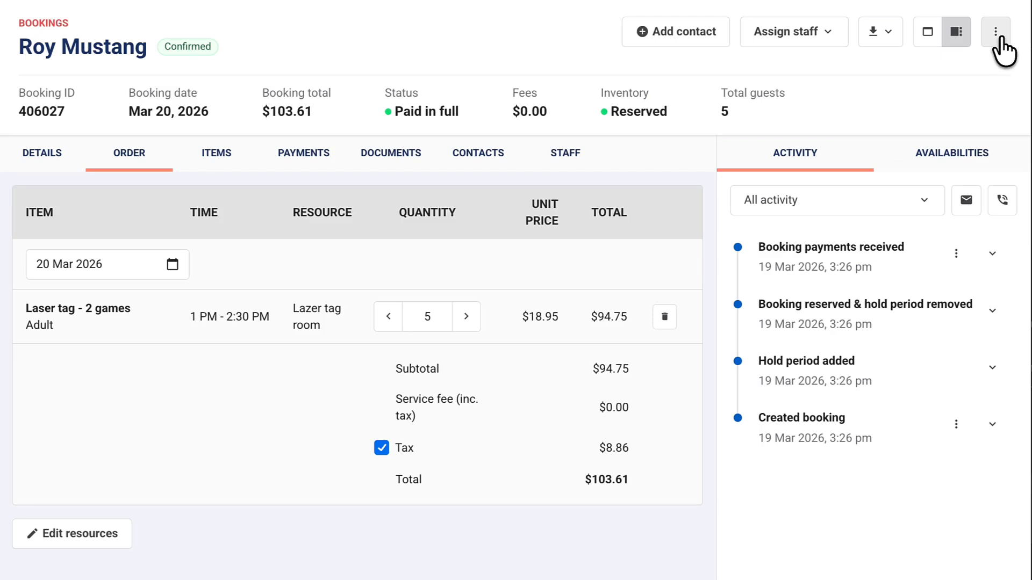
Start a refund on the fully paid Laser tag - 2 games booking, using the Refund amount type
left_click(996, 33)
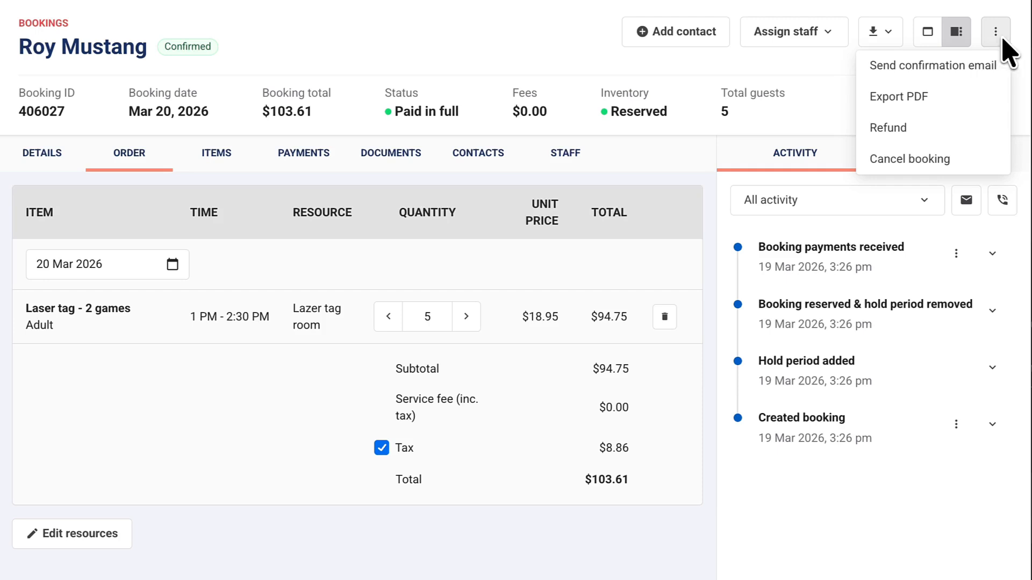
left_click(995, 138)
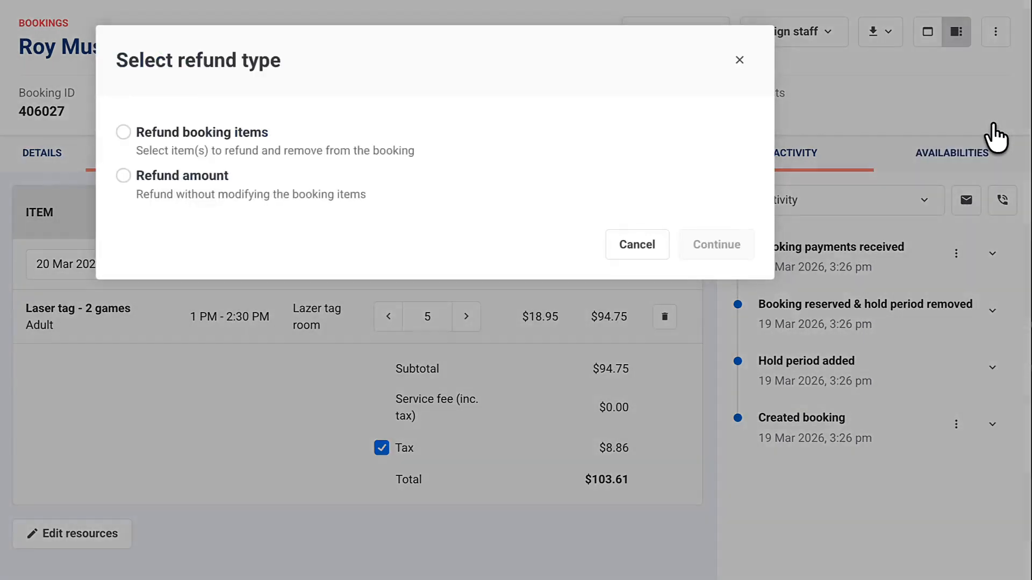
left_click(334, 175)
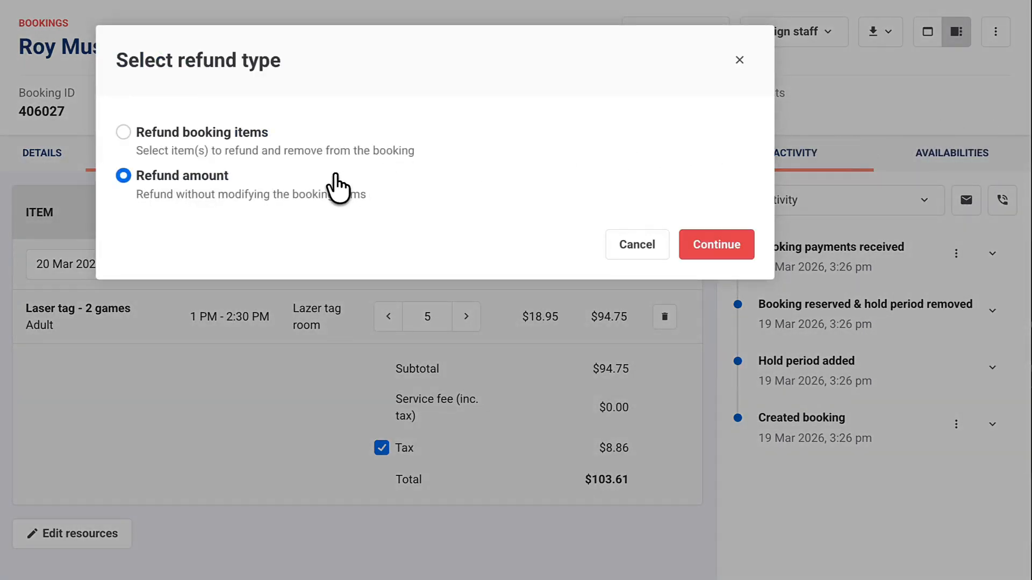
left_click(717, 248)
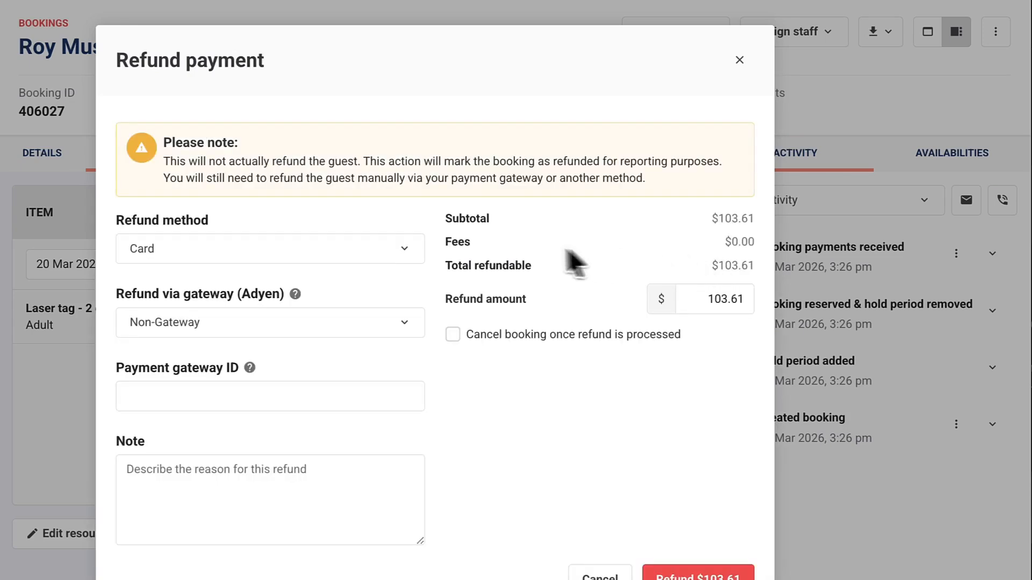
Set the refund method to Gift card and issue the refund to a new digital gift card
left_click(414, 250)
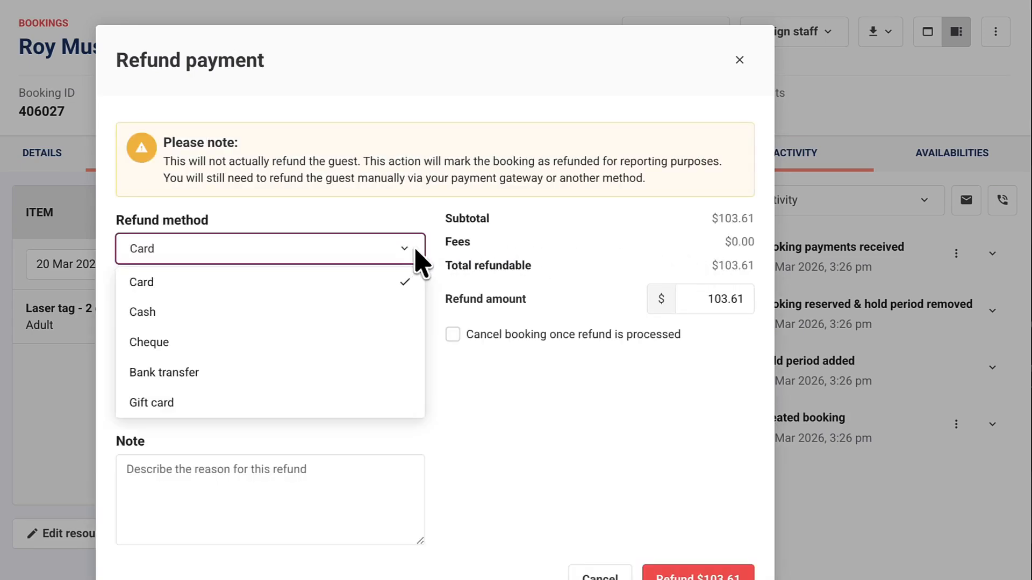
left_click(407, 411)
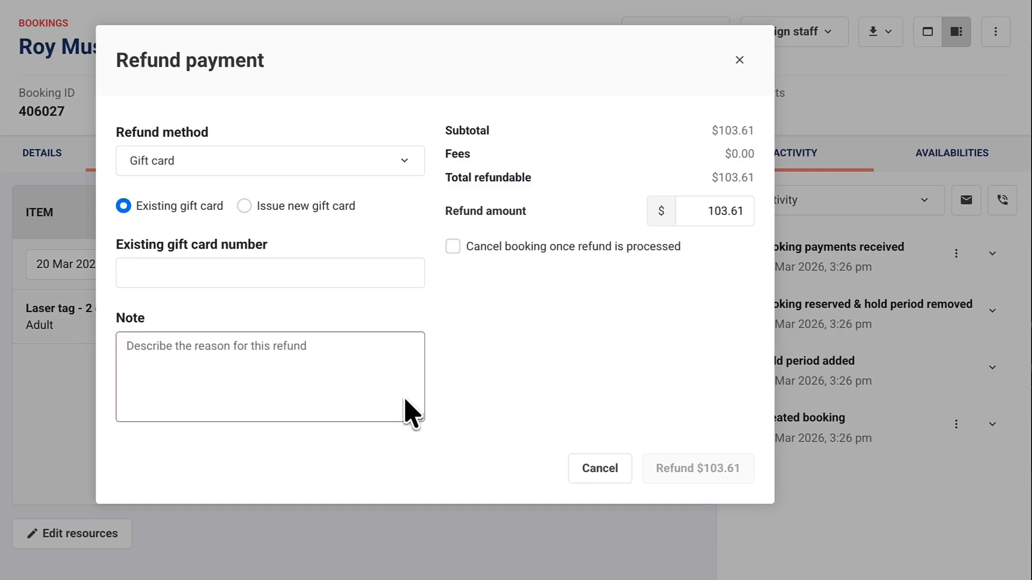
left_click(252, 206)
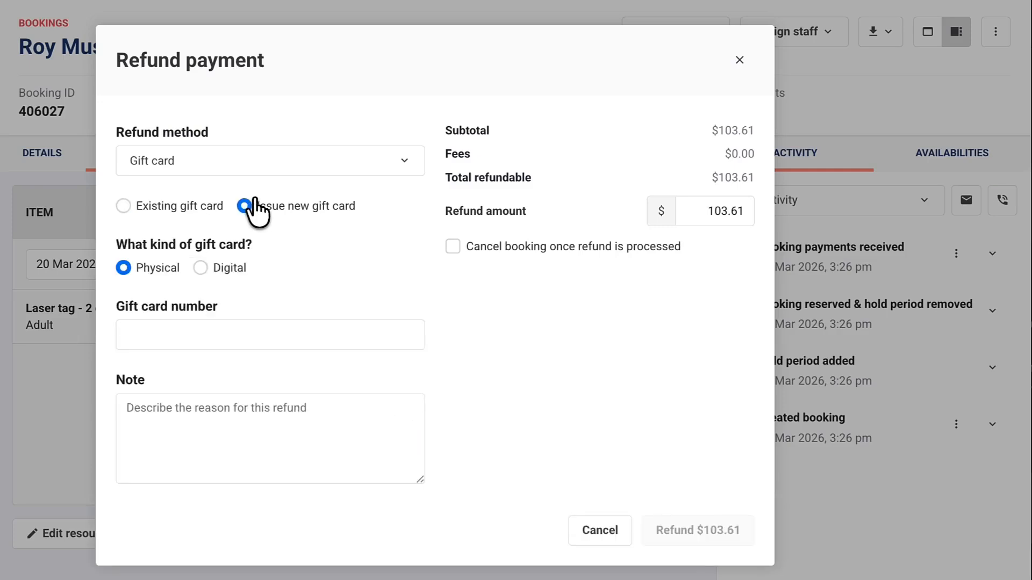
left_click(229, 268)
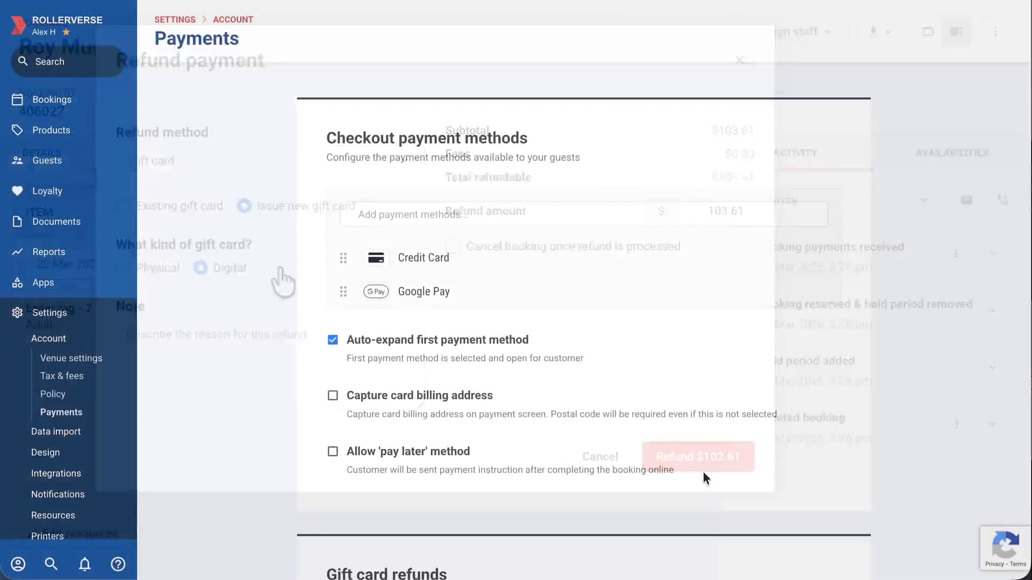
In the account's payment settings, set the refund gift card to the Choose your own amount gift card
scroll(703, 472, "down", 5)
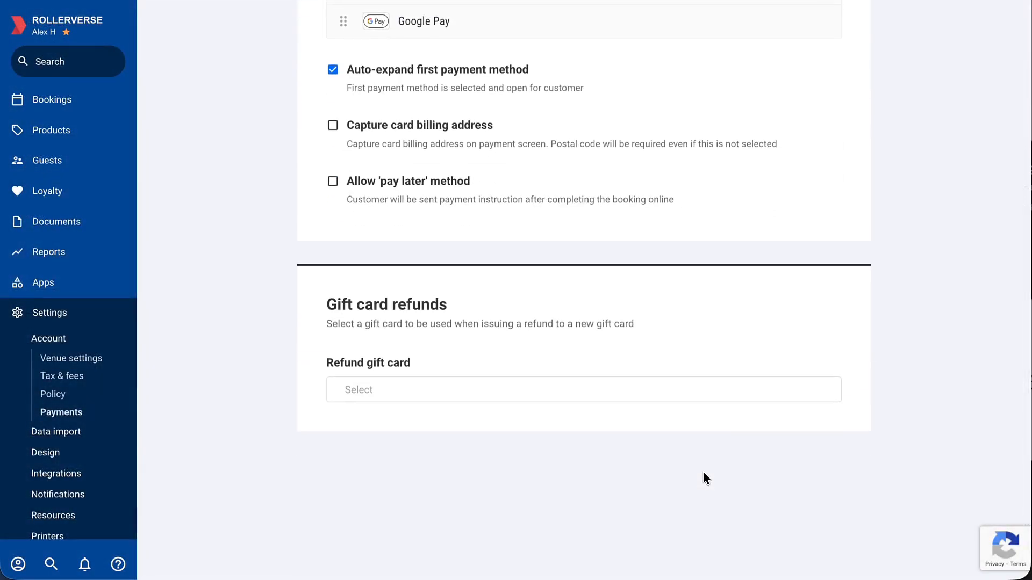
left_click(701, 395)
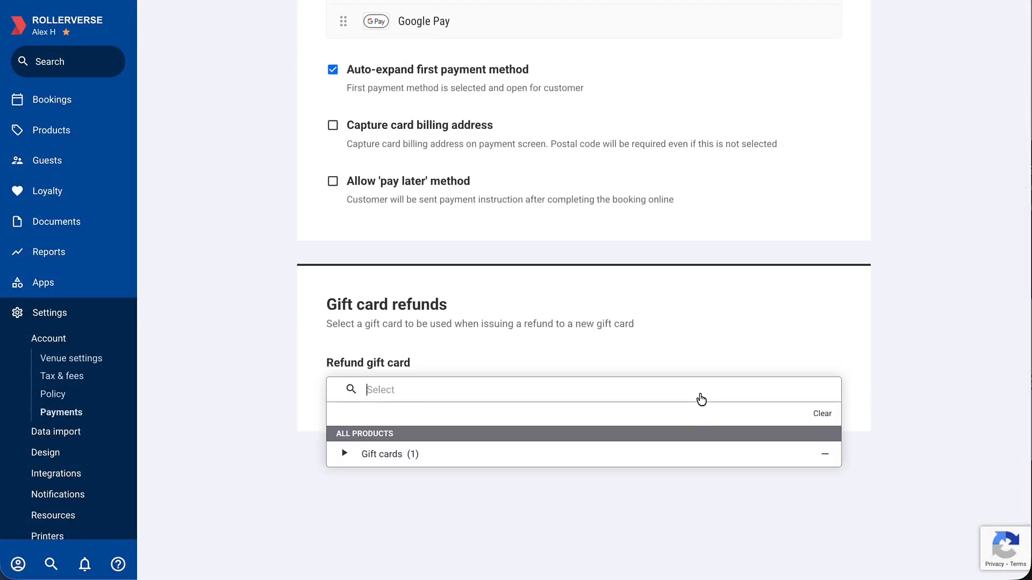
left_click(699, 452)
left_click(702, 488)
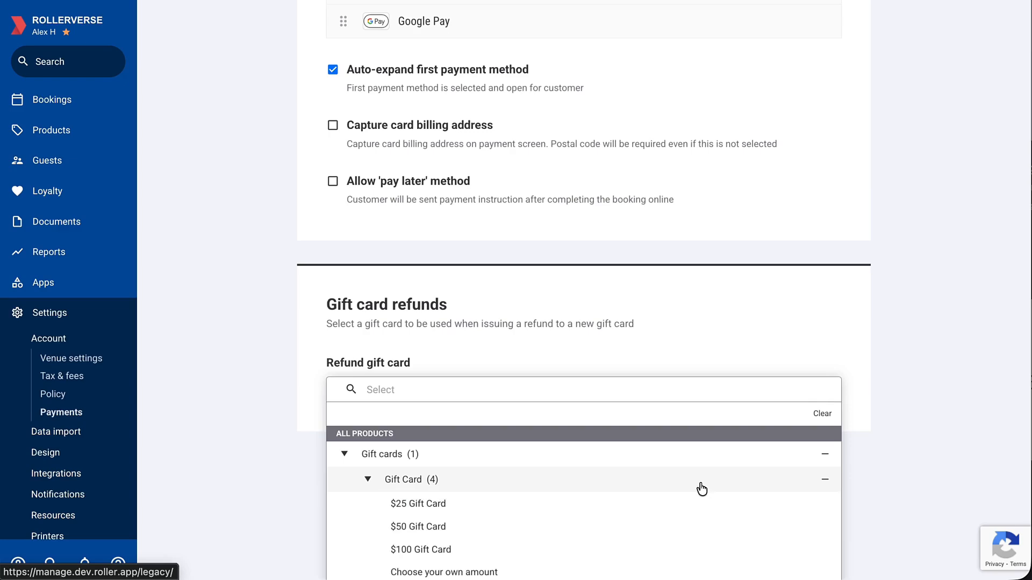
left_click(702, 567)
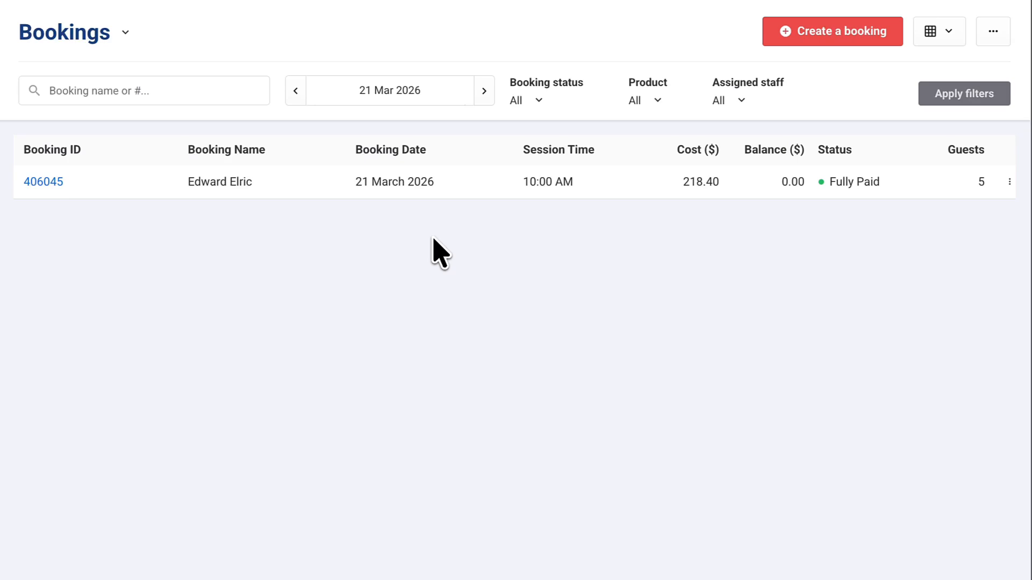
Open the 21 March 2026 booking for the 10:00 AM session and start a refund on it
left_click(494, 188)
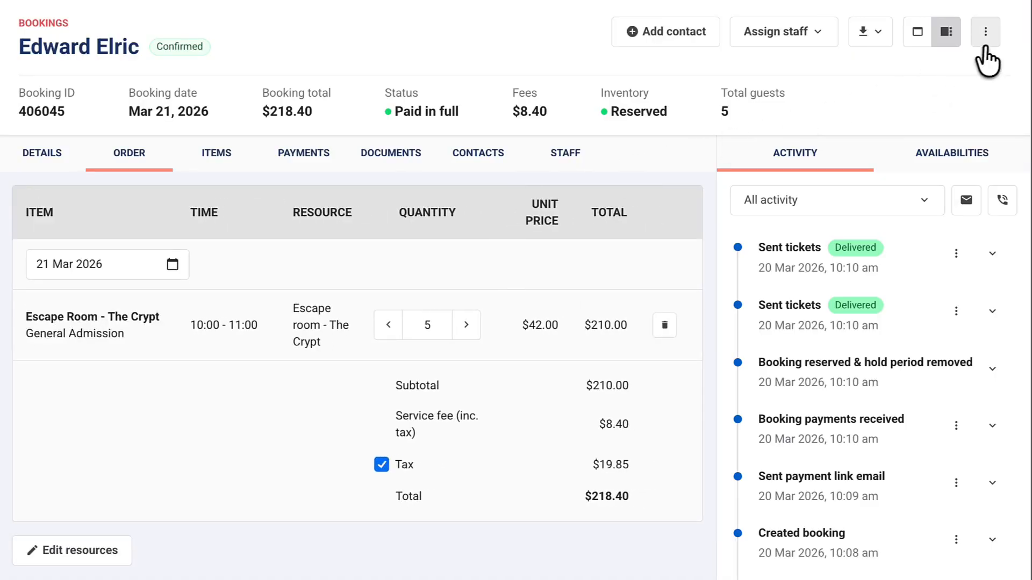
left_click(985, 34)
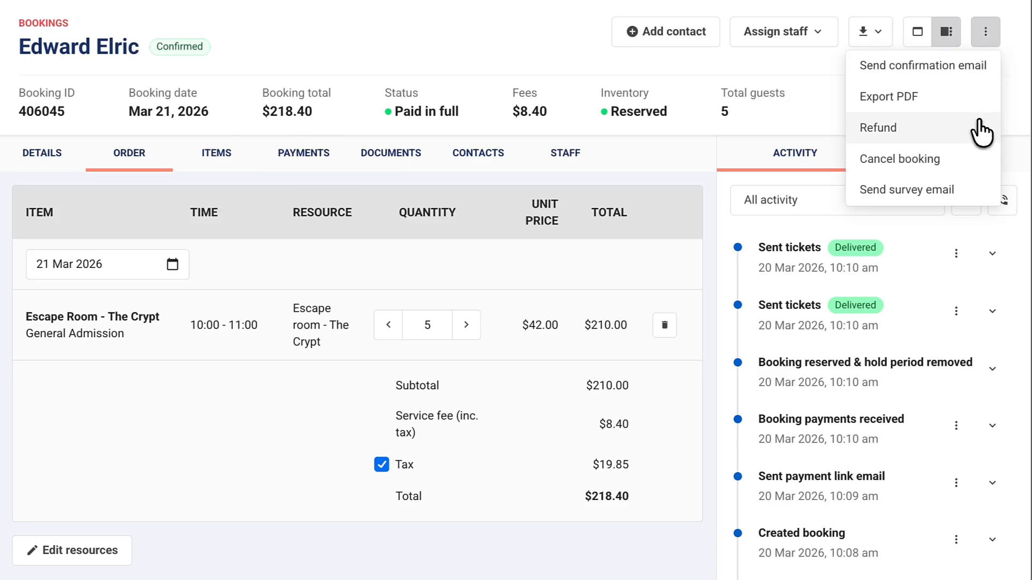
left_click(982, 130)
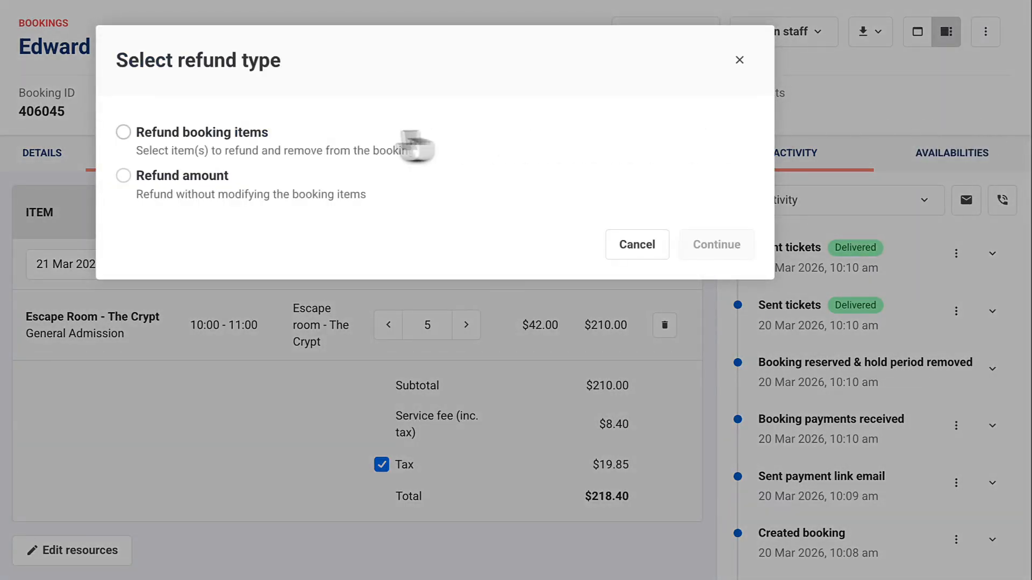
Choose to refund booking items, select General Admission (1) and (2) of Escape Room - The Crypt, and continue
left_click(266, 142)
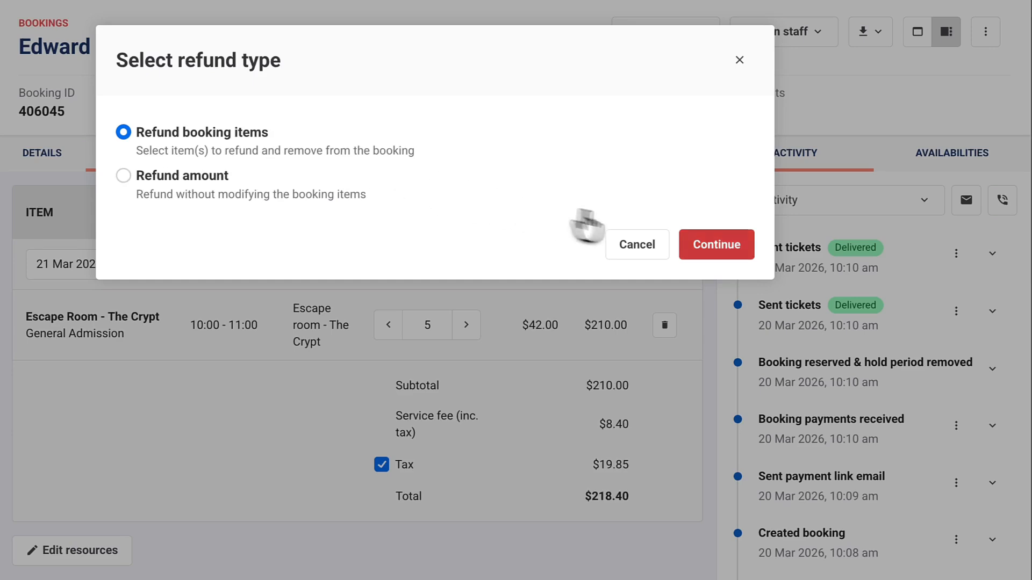
left_click(704, 245)
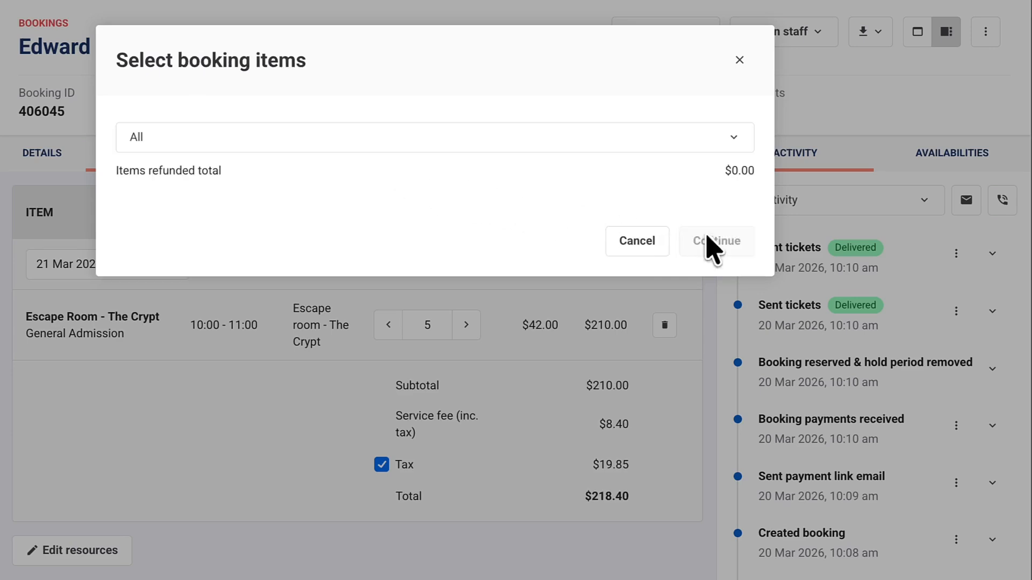
left_click(735, 139)
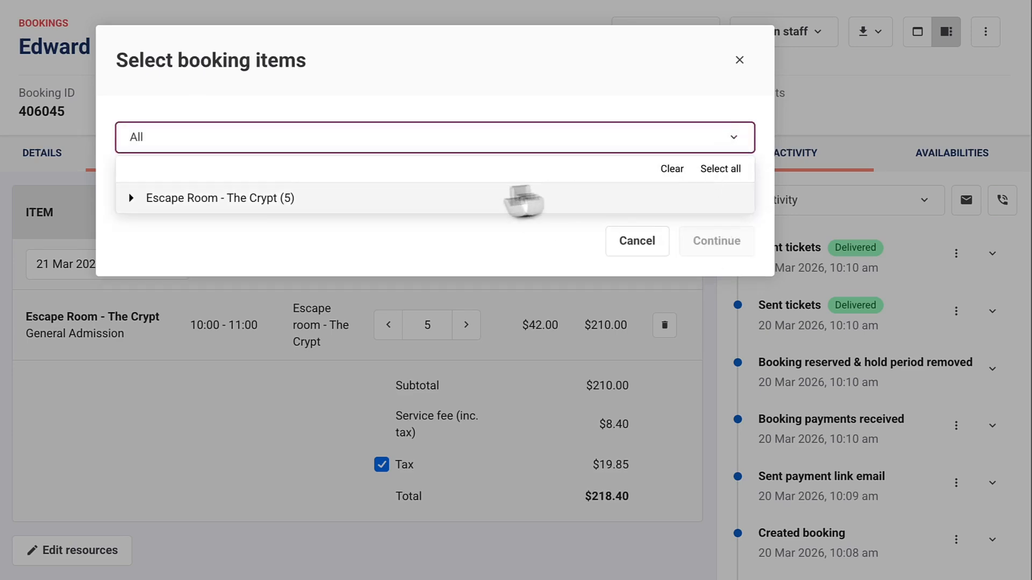
left_click(132, 198)
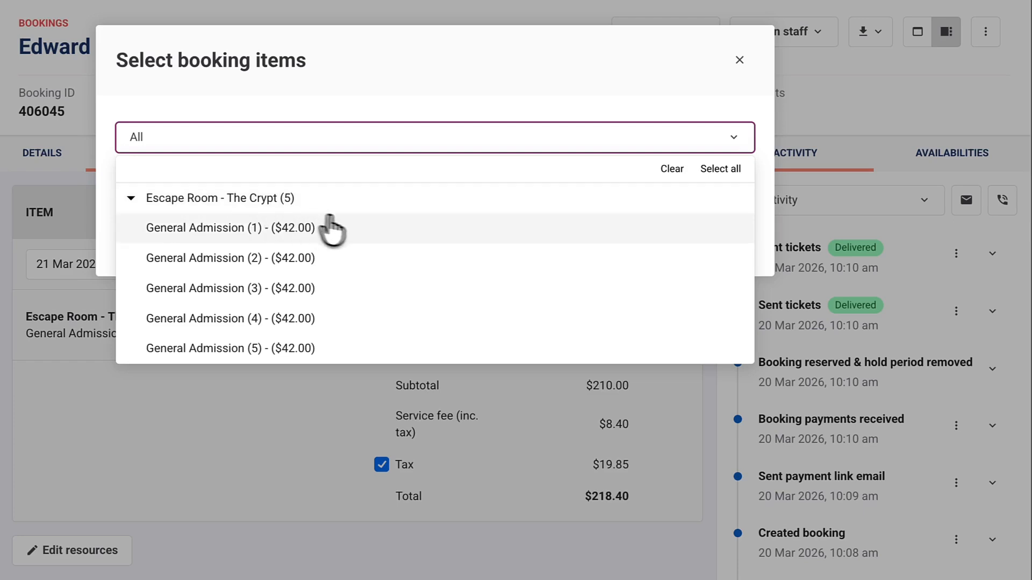
left_click(411, 235)
left_click(405, 264)
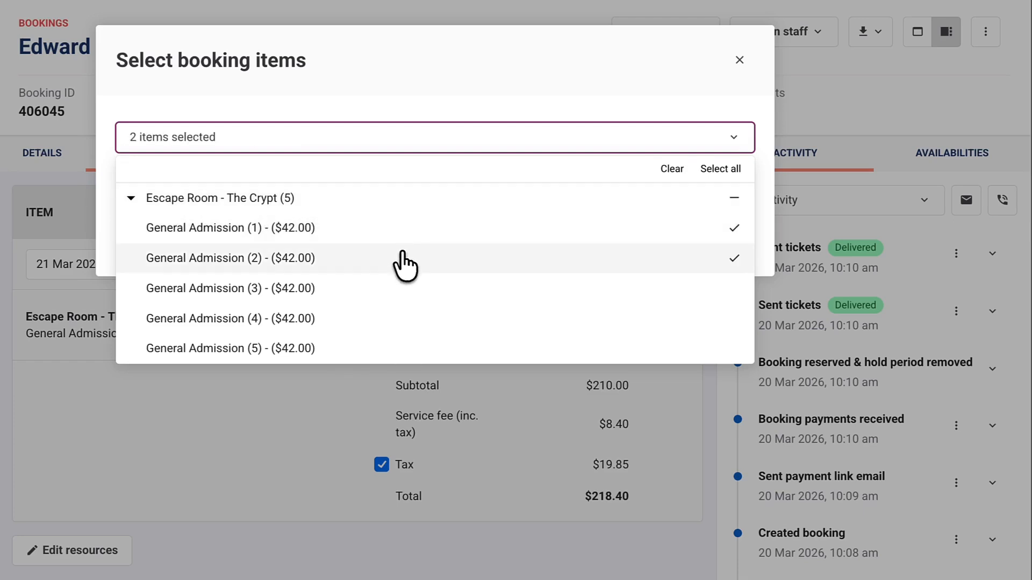
left_click(766, 202)
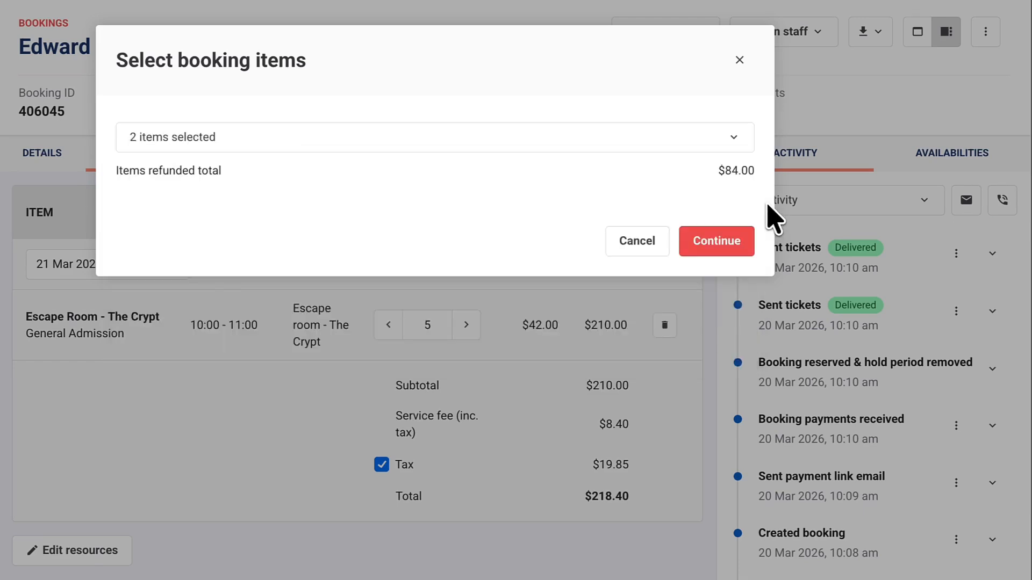
left_click(718, 248)
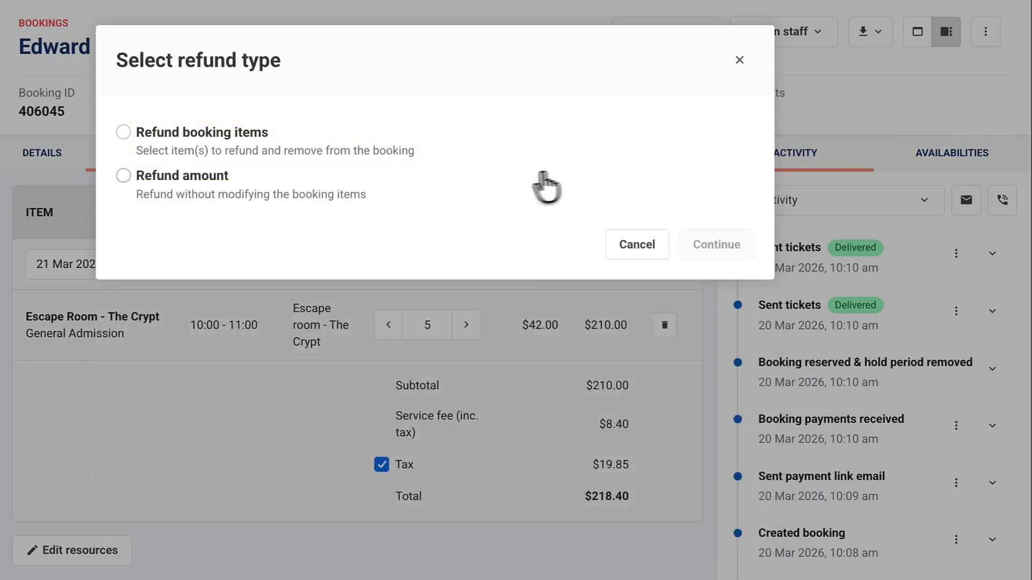
Choose the Refund amount type for the Escape Room booking, continue, and select the refund amount value
left_click(436, 186)
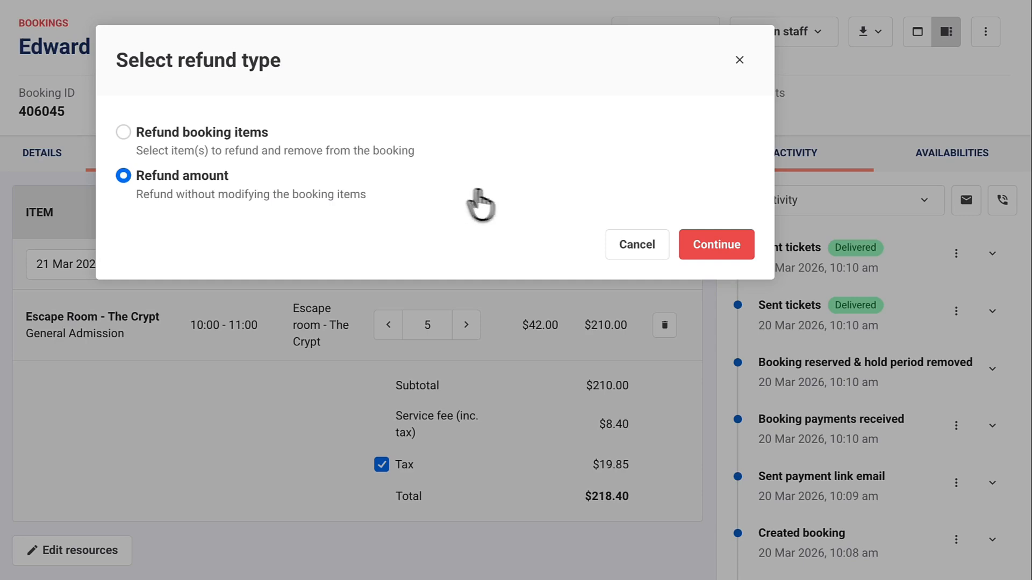
left_click(733, 262)
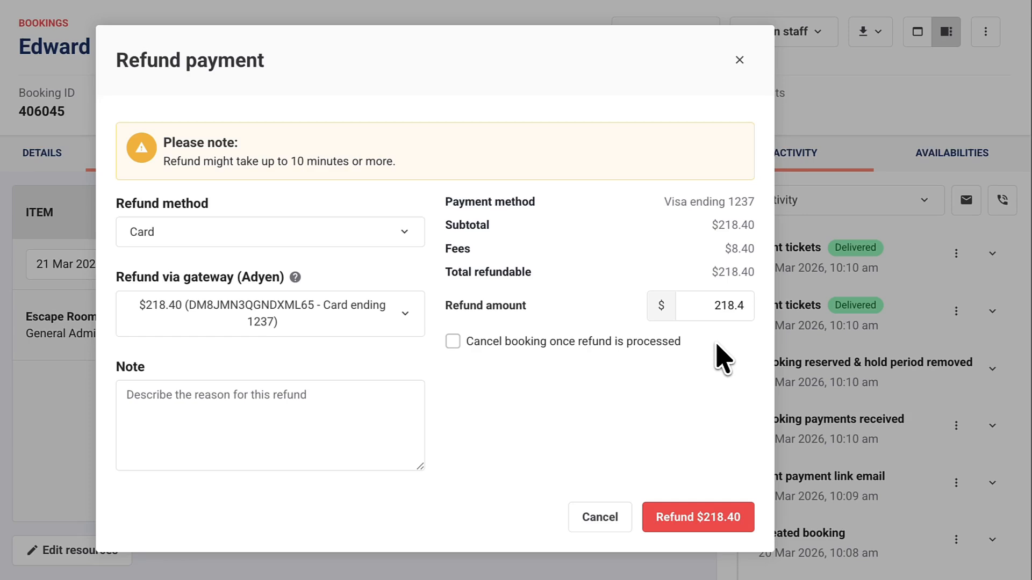
double_click(710, 307)
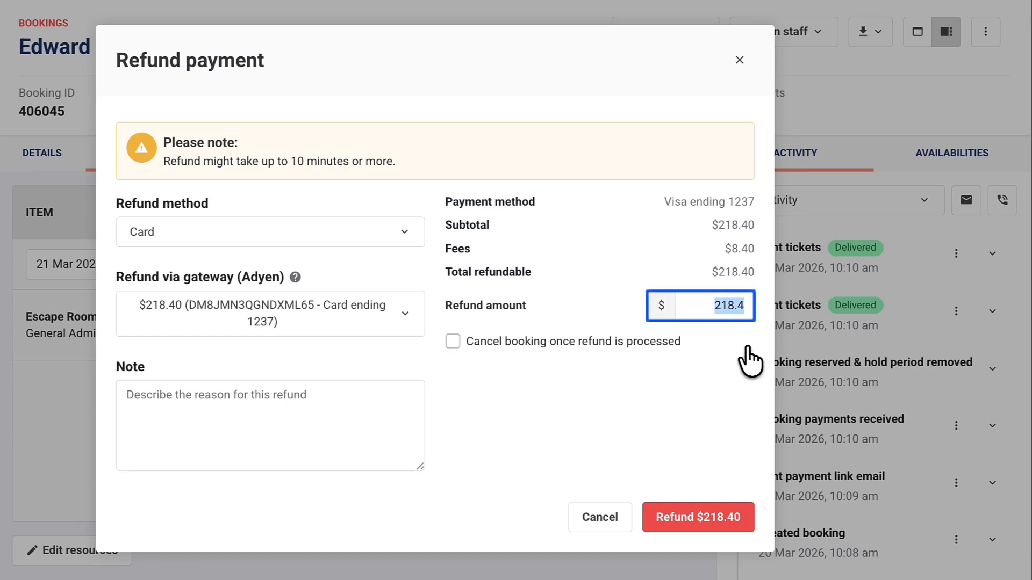
key("Right")
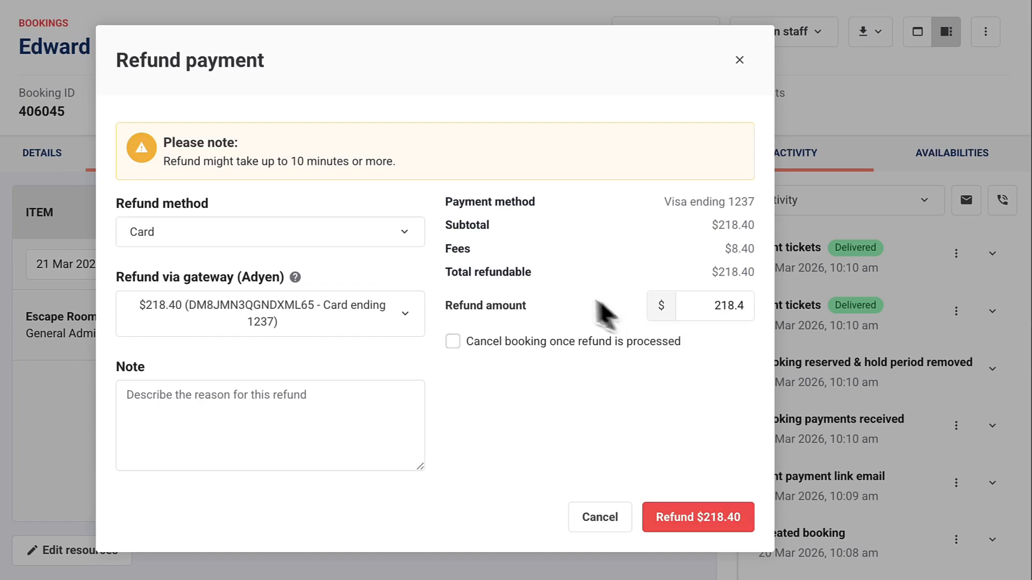
Keep Card as the refund method, add the note "Guests can no longer attend." and process the $218.40 refund
left_click(415, 240)
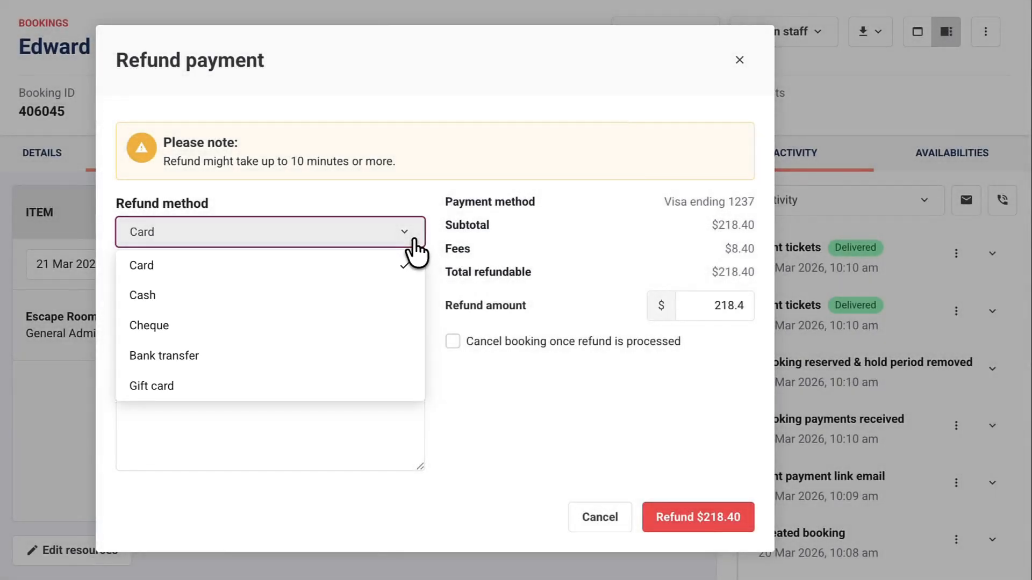
left_click(414, 240)
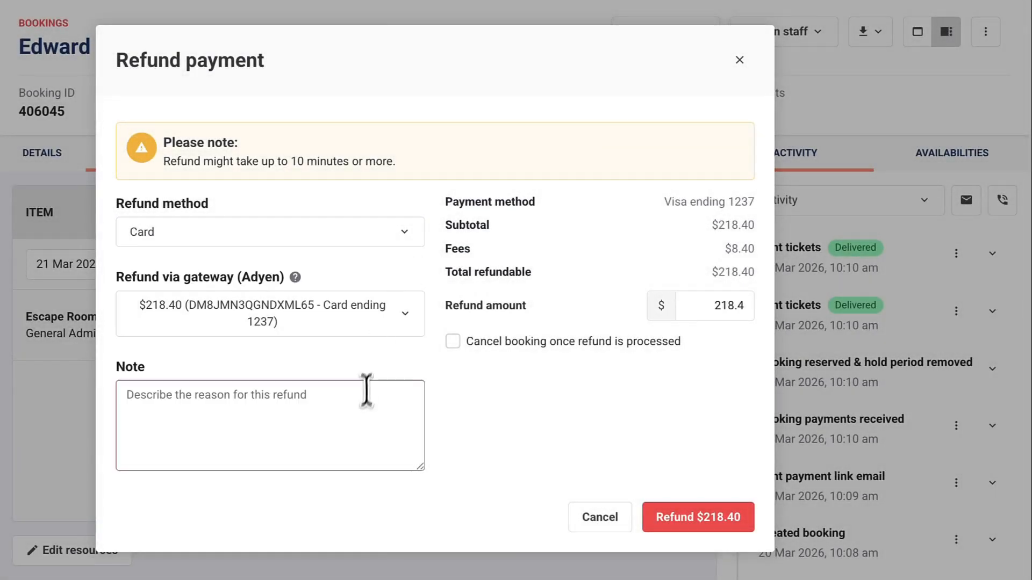
left_click(363, 407)
type("Guests can no longer attend.")
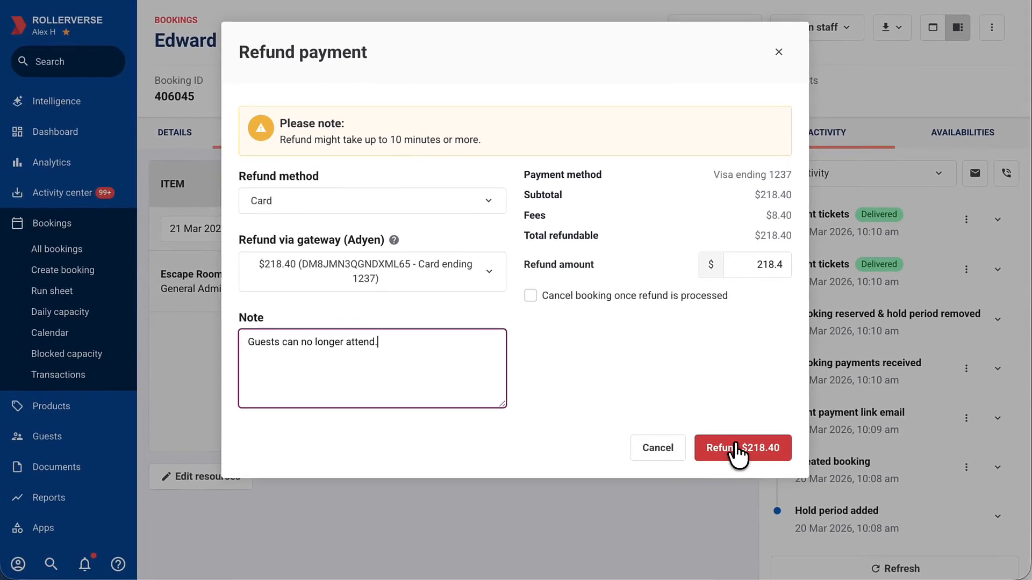
left_click(738, 452)
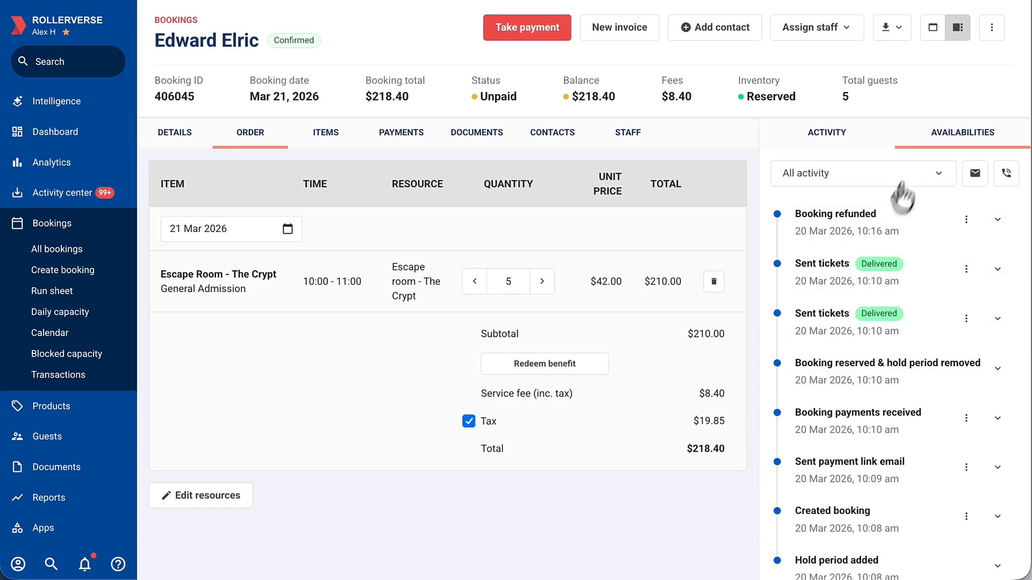
Cancel the refunded Escape Room - The Crypt booking and confirm the cancellation
left_click(991, 27)
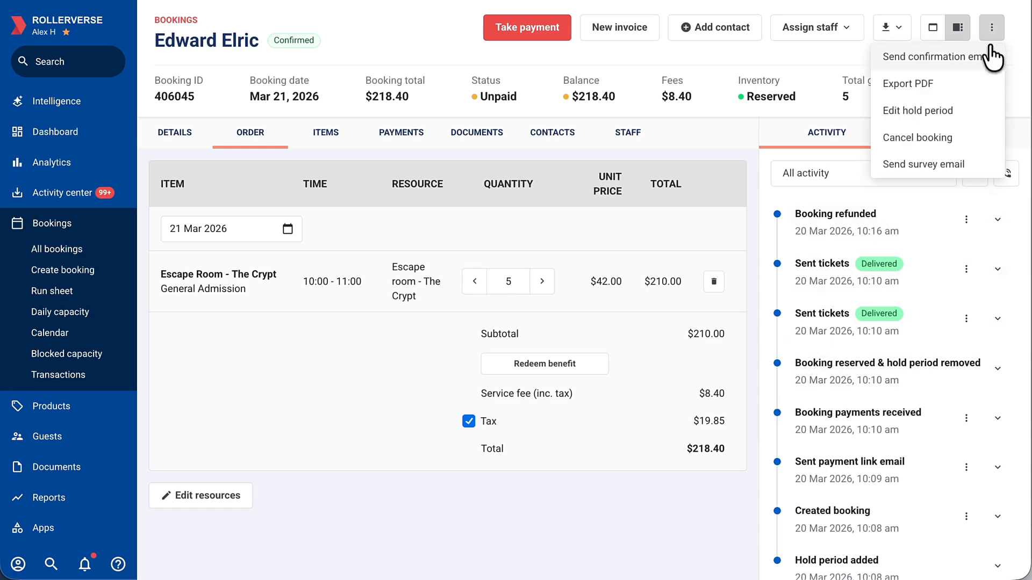
left_click(983, 140)
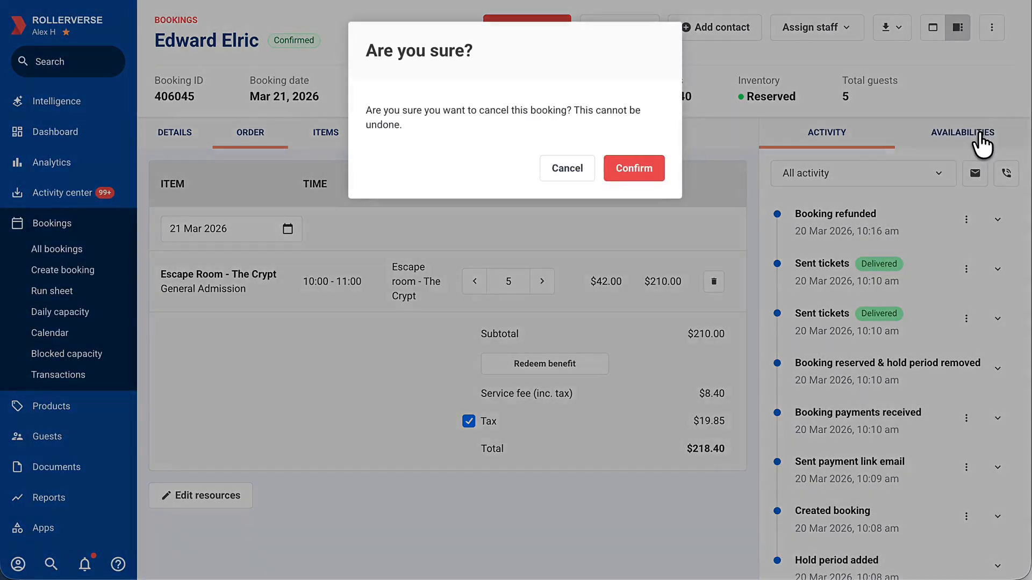
left_click(638, 173)
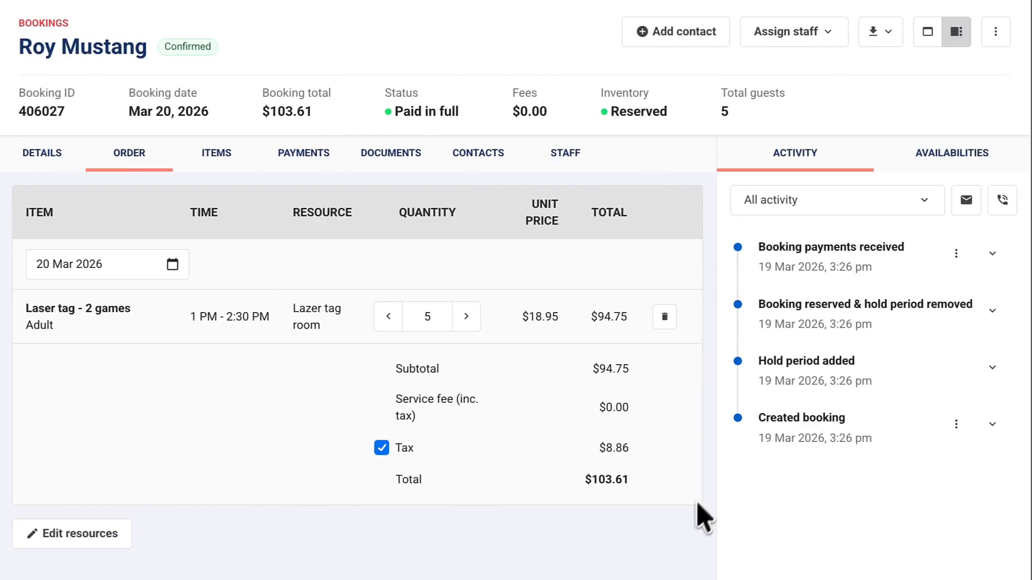
Cancel the Laser tag - 2 games booking without a refund and confirm the cancellation
left_click(1000, 43)
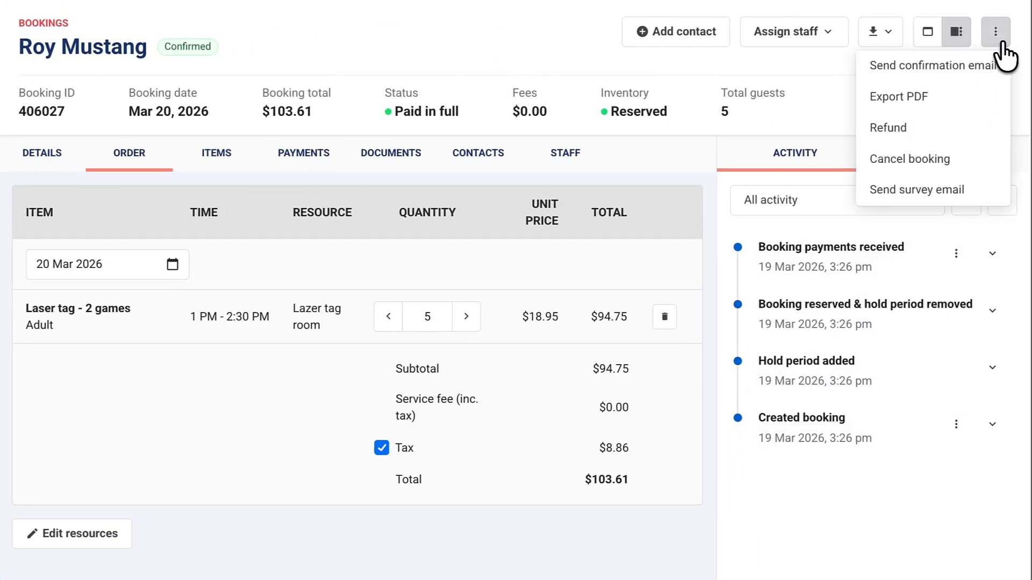
left_click(910, 159)
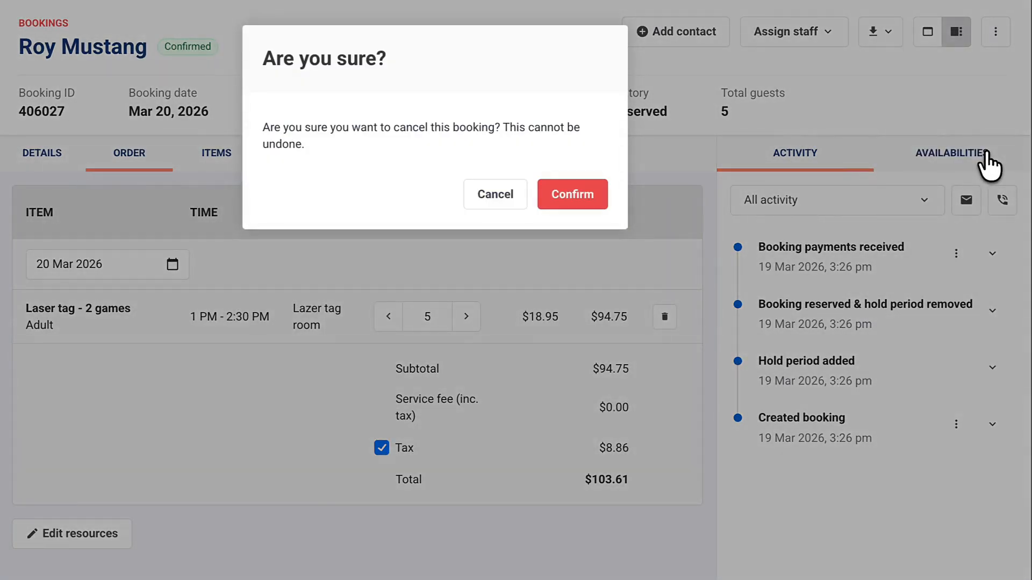
left_click(586, 214)
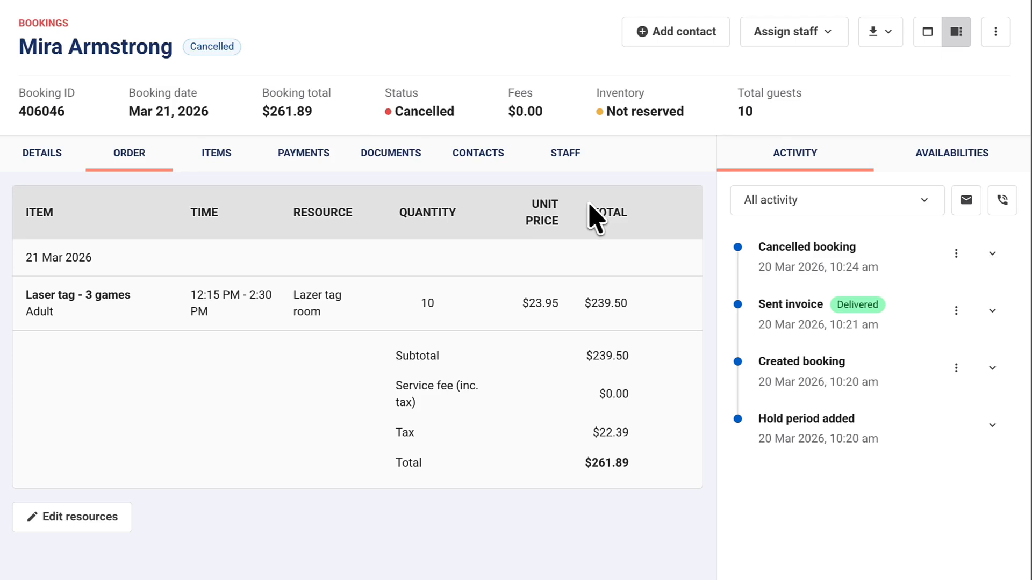
Cancel the sent invoice of the cancelled Laser tag - 3 games booking
left_click(967, 313)
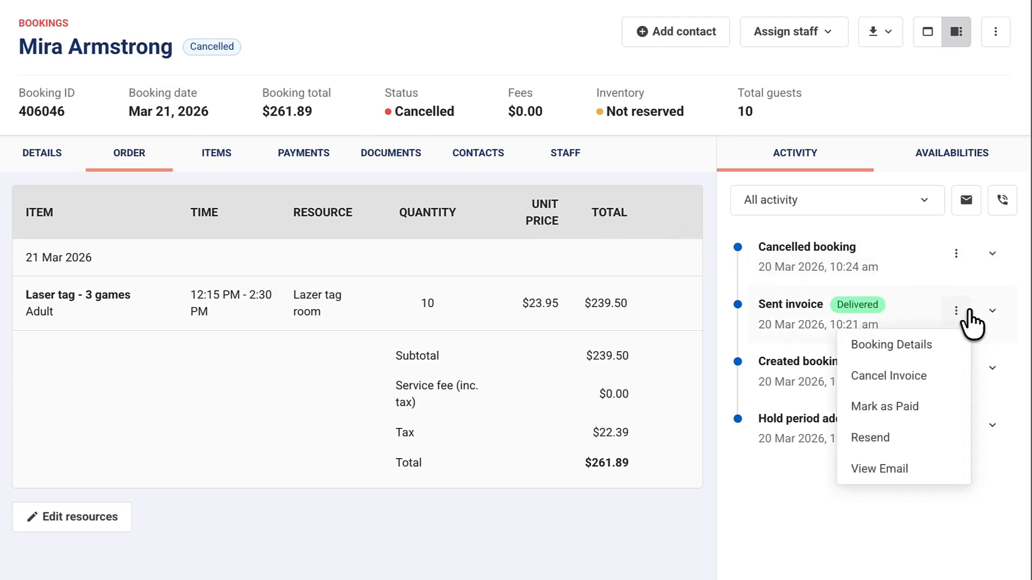
left_click(962, 377)
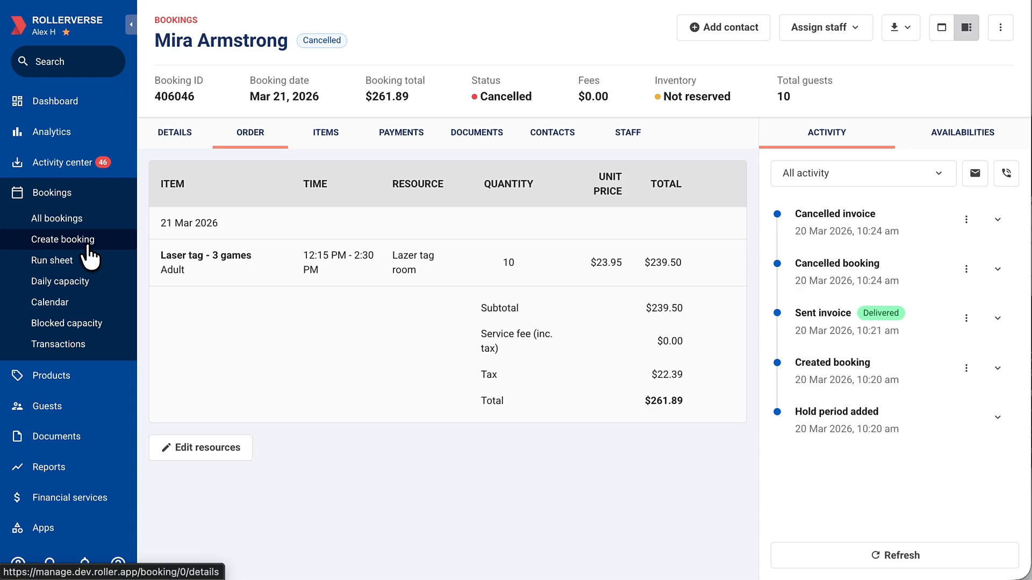
Go through the Create booking page to the account's Venue settings and unlock them for changes
left_click(89, 248)
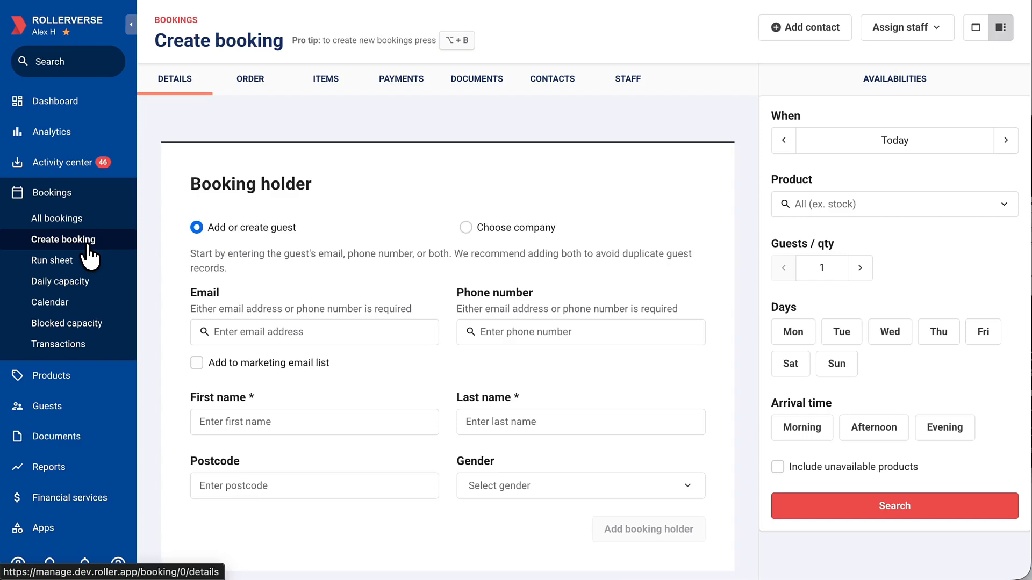
scroll(85, 362, "down", 2)
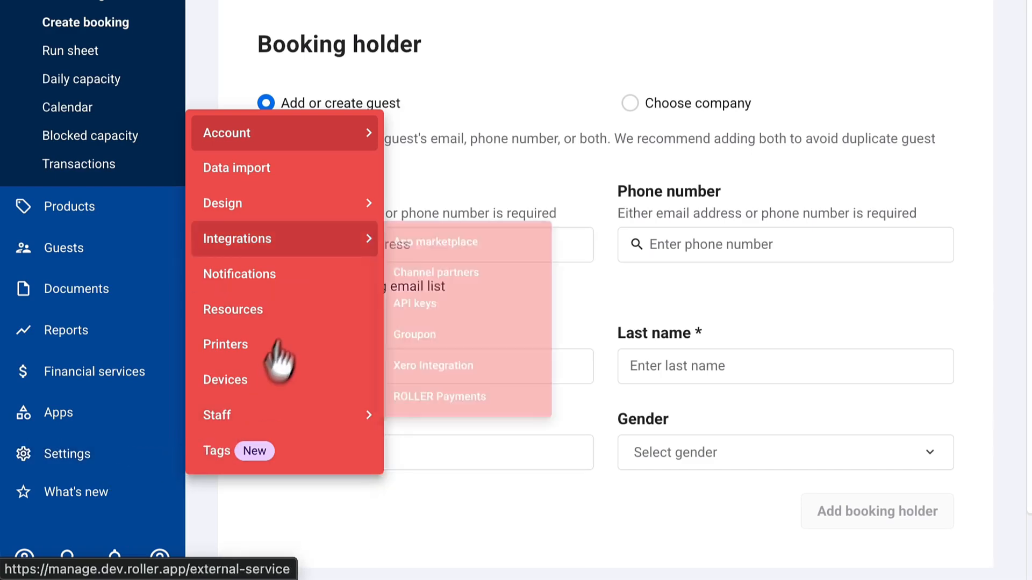
mouse_move(325, 135)
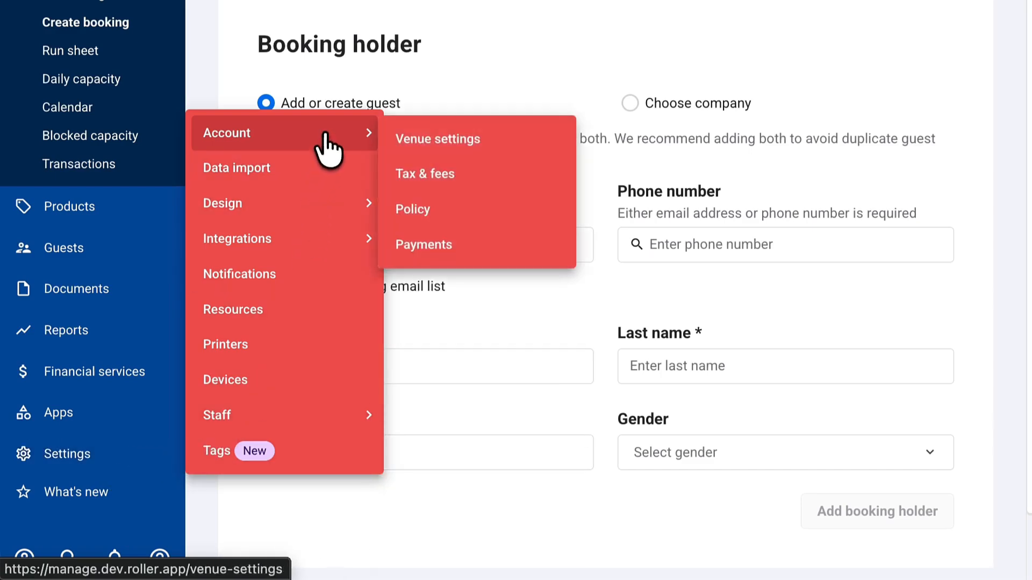
left_click(517, 135)
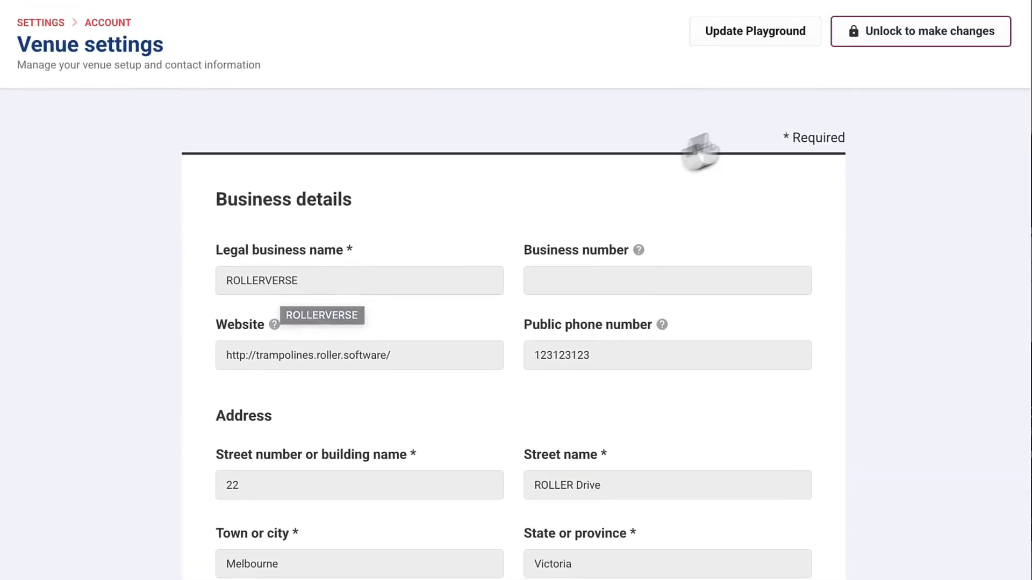
left_click(895, 52)
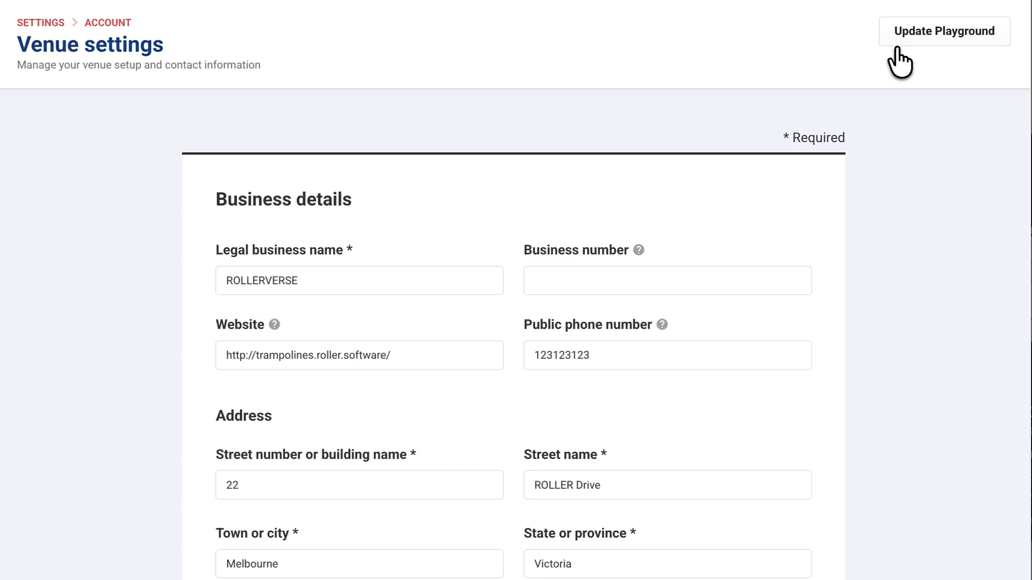
Find the Booking modifications setting in the venue settings and open its list of restriction options
scroll(897, 108, "down", 20)
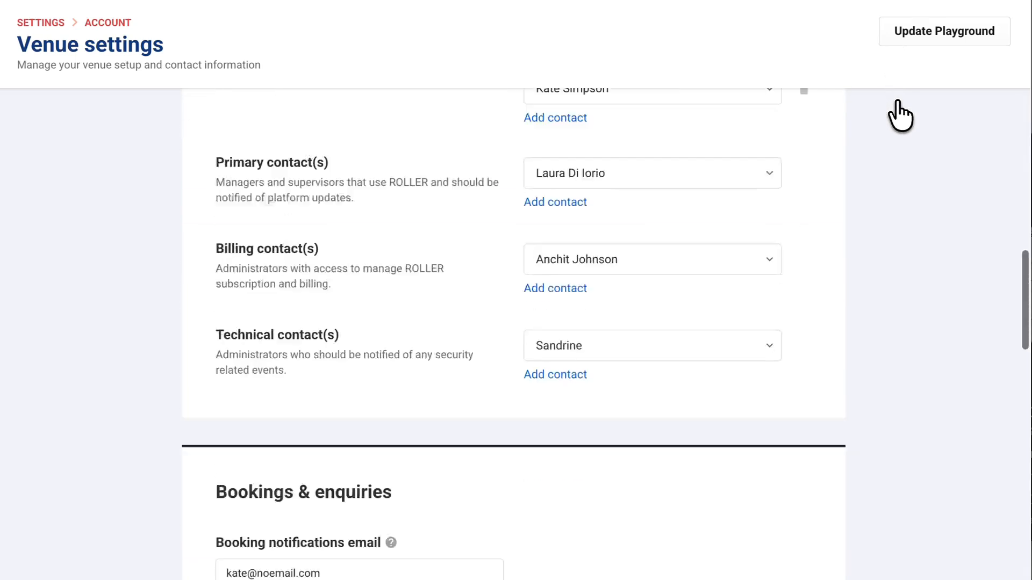
scroll(899, 116, "down", 2)
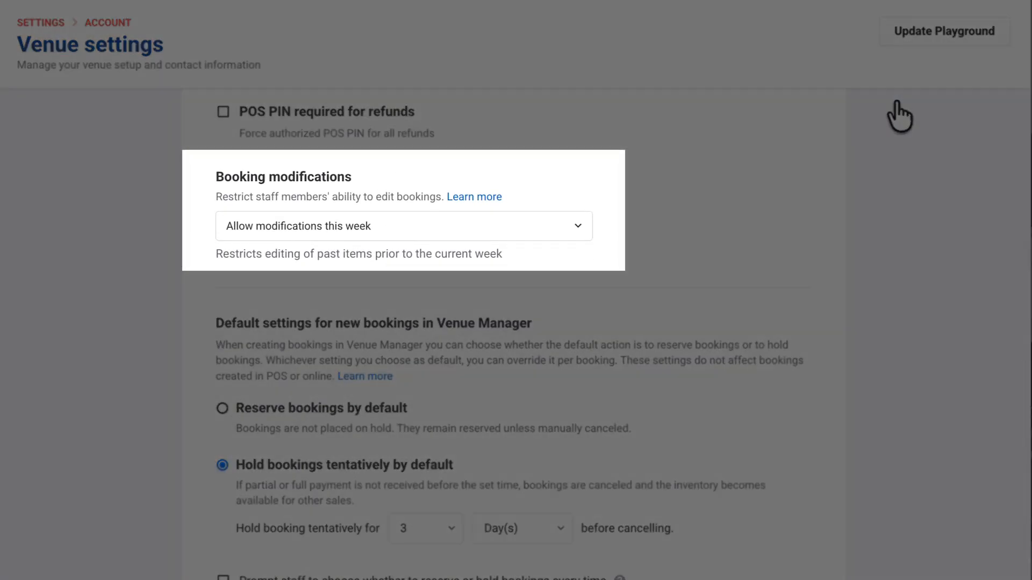
left_click(583, 230)
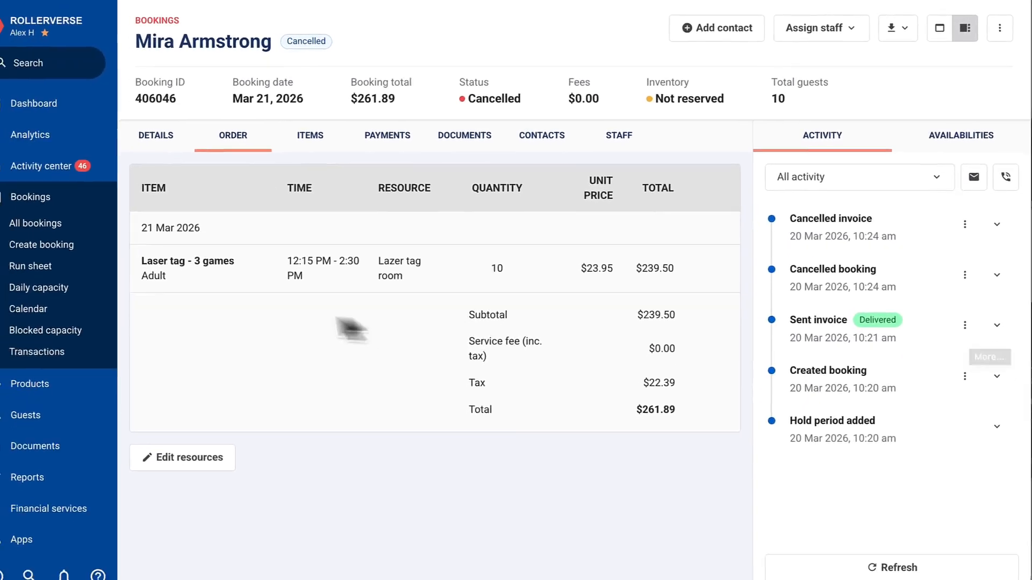
Start a new booking from the cancelled Laser tag - 3 games booking
left_click(89, 249)
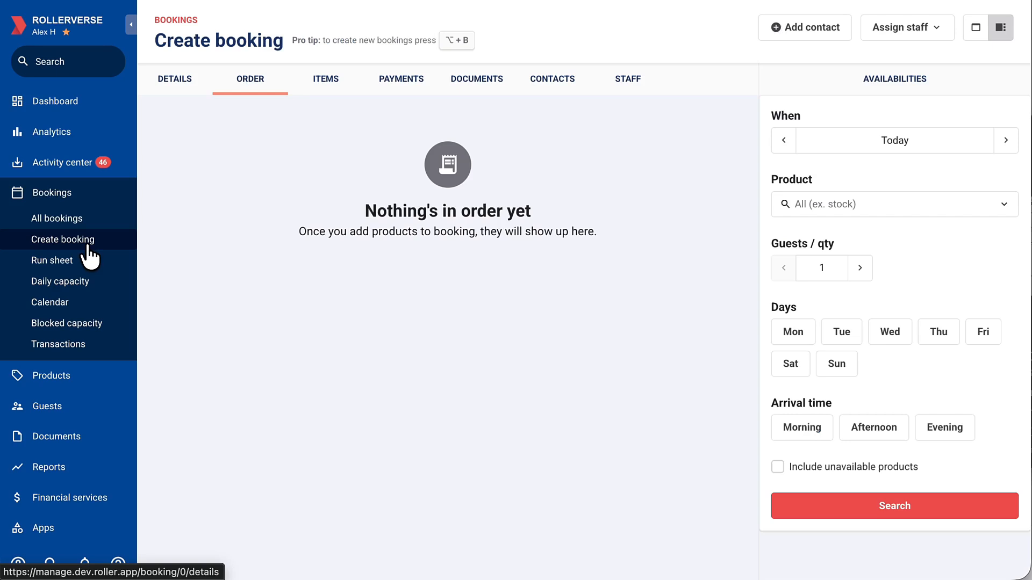